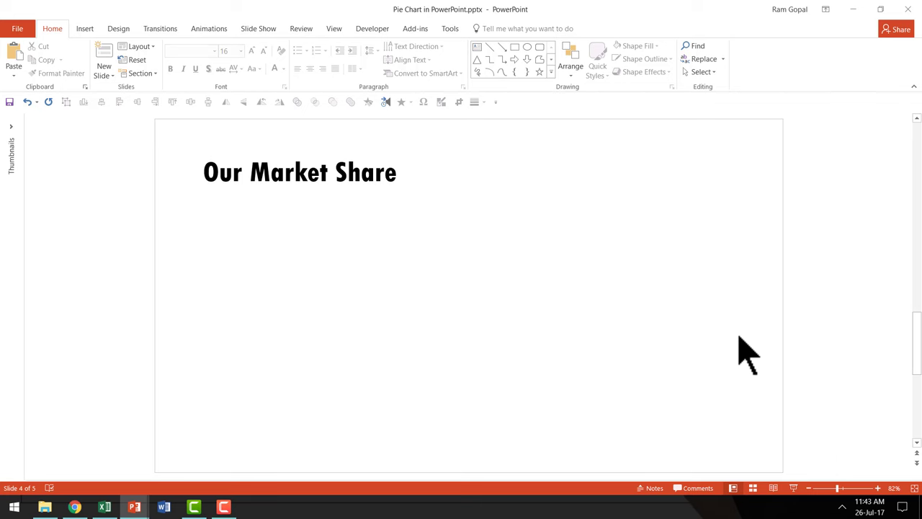
Insert a Pie chart on slide 4, opening its sample 'Sales' data sheet.
left_click(86, 29)
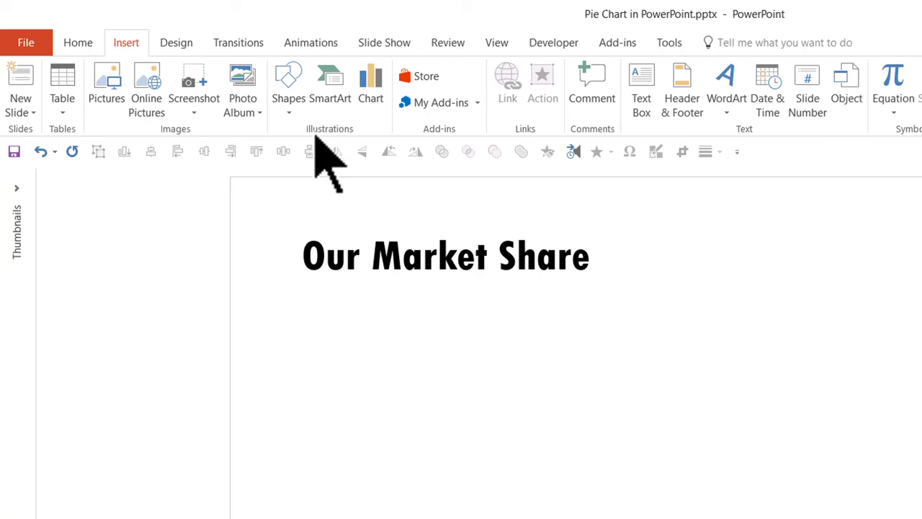
left_click(373, 83)
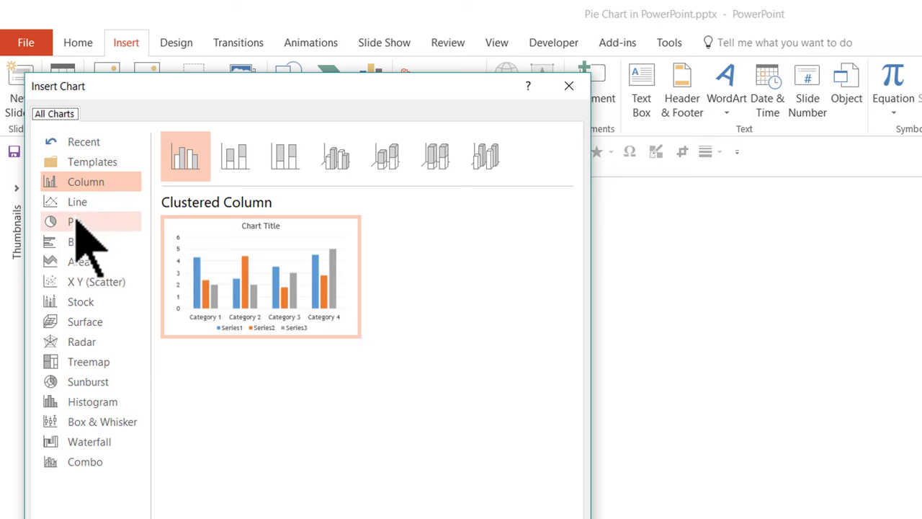
left_click(74, 221)
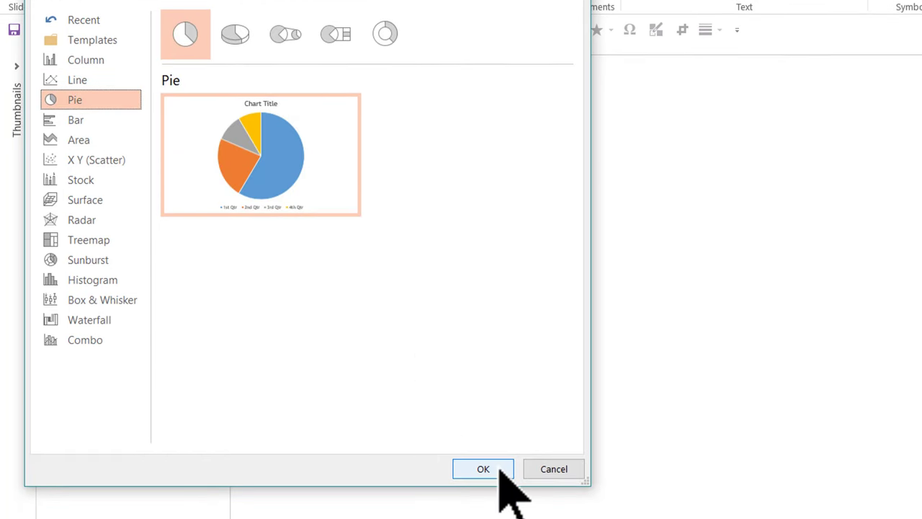
left_click(500, 468)
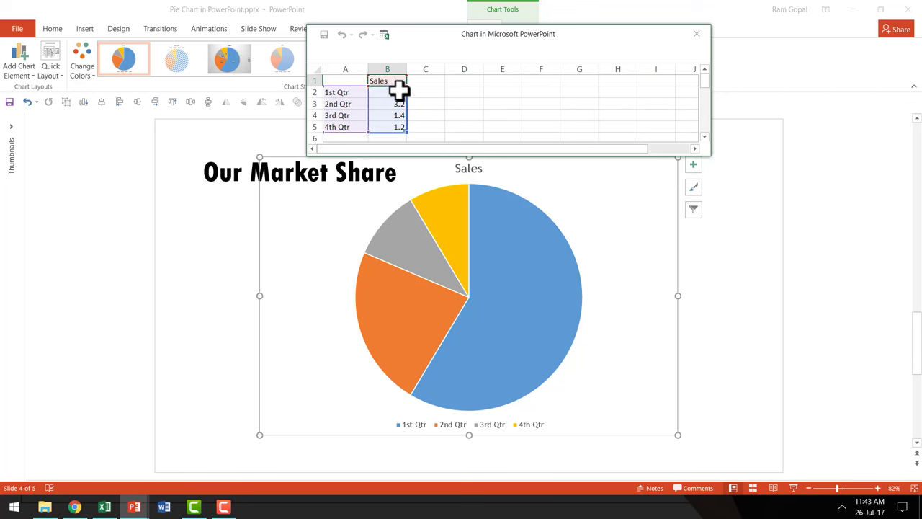
Replace the sample data with Us 89 and Comp 1–4 at 41, 25, 29, 31, then close the sheet.
left_click(364, 90)
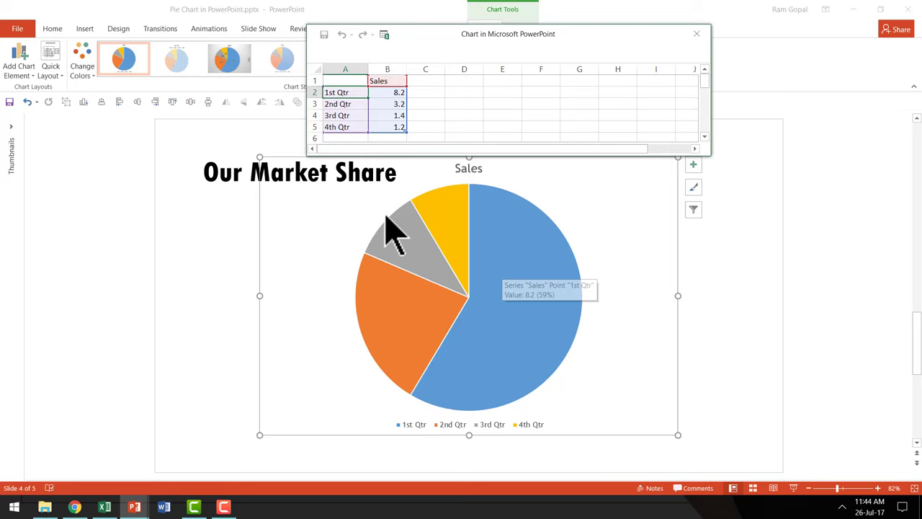
mouse_move(503, 271)
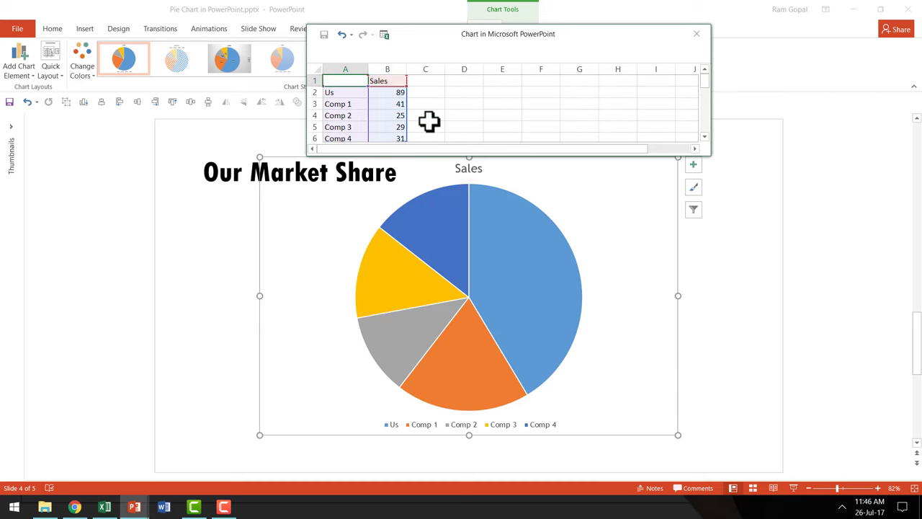
left_click(352, 94)
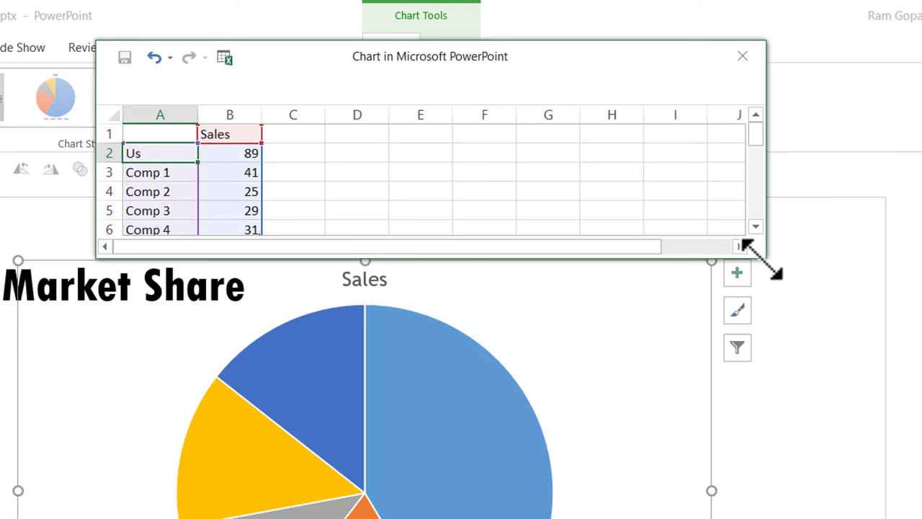
left_click_drag(750, 247, 746, 313)
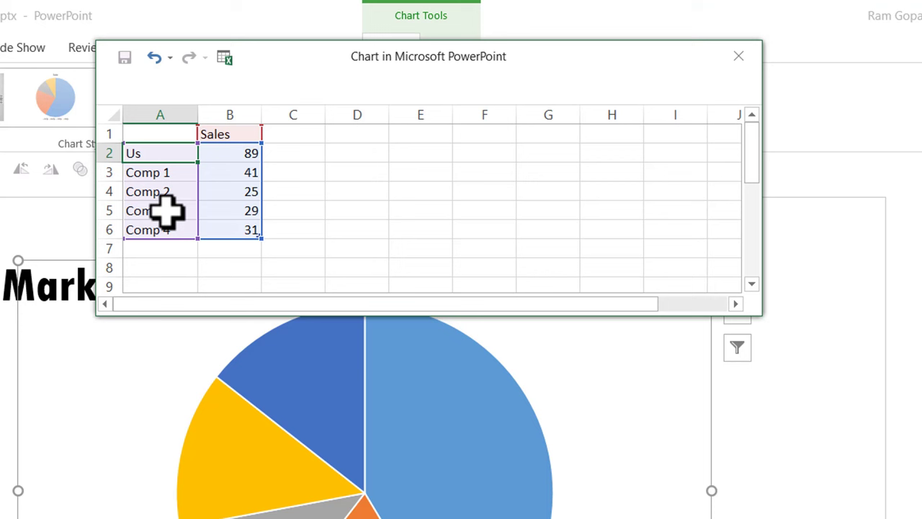
left_click(300, 227)
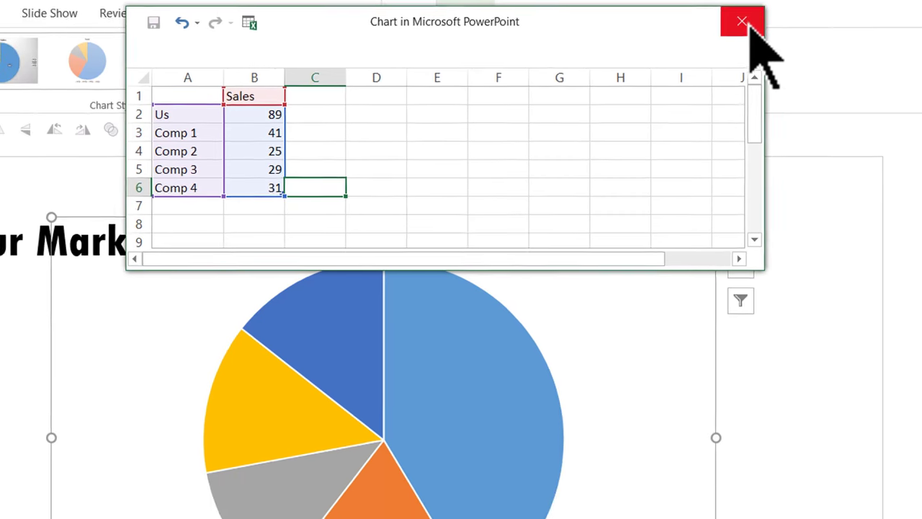
left_click(743, 23)
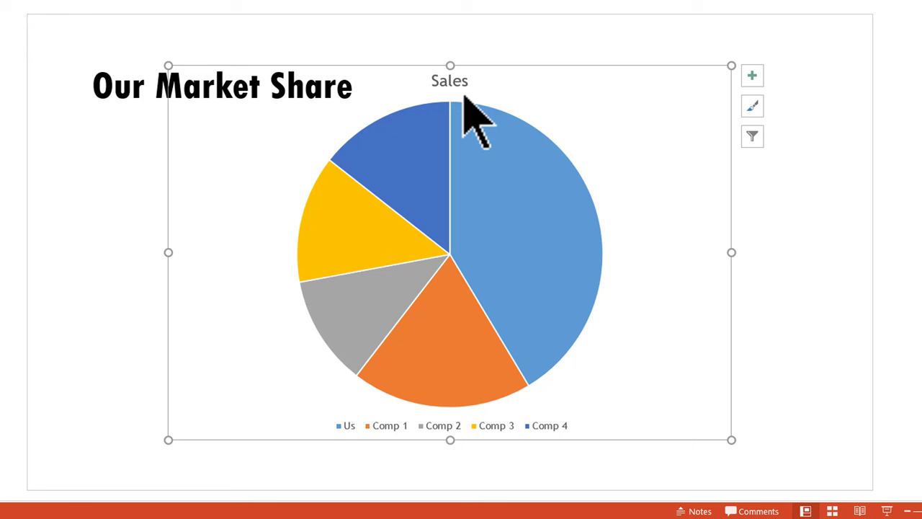
Delete the 'Sales' chart title and shrink the chart to sit under the heading.
left_click(458, 82)
key("Delete")
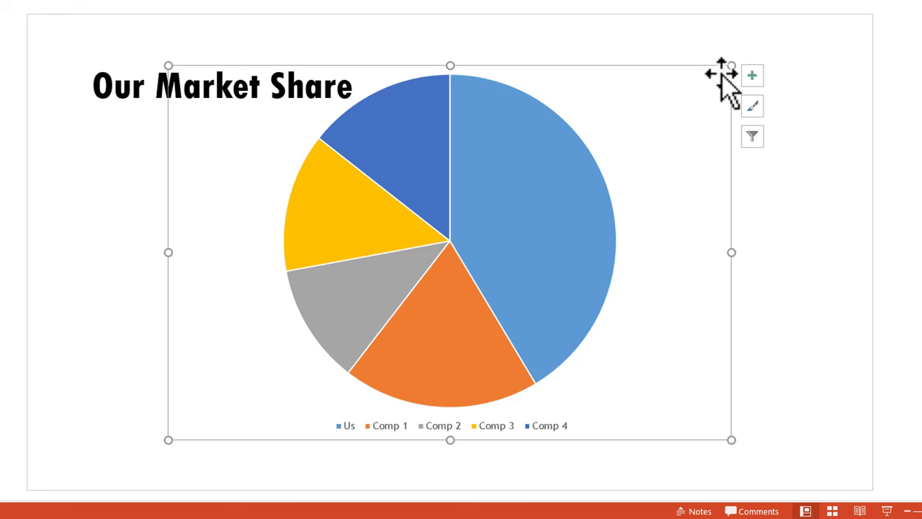
mouse_move(565, 198)
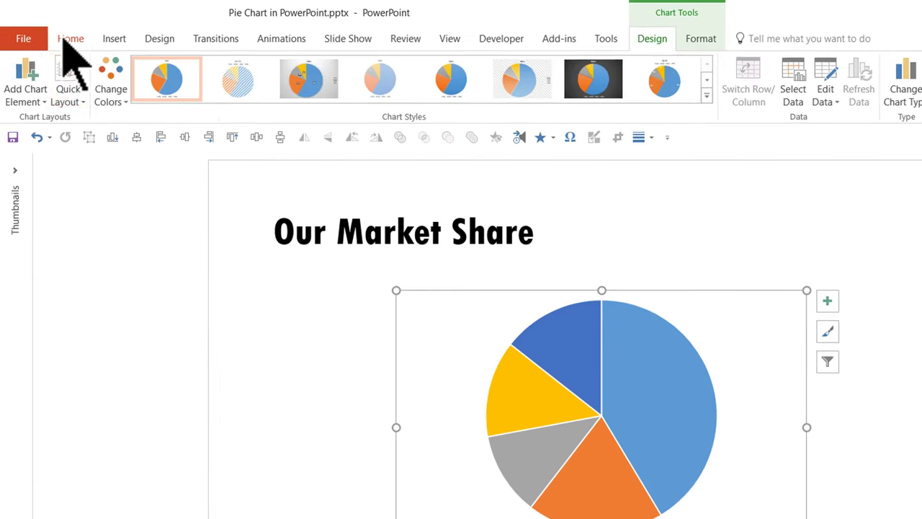
Raise the chart's font size from 12 to 16 pt on the Home tab.
left_click(66, 40)
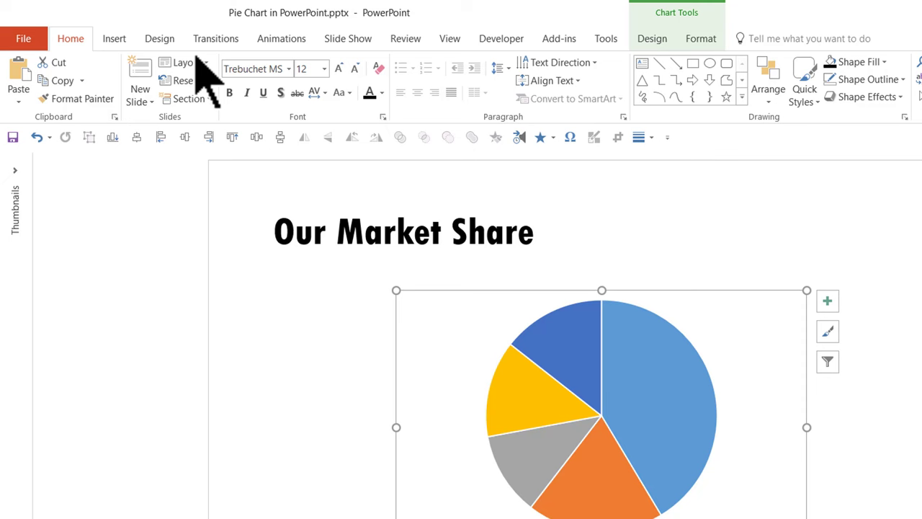
left_click(340, 70)
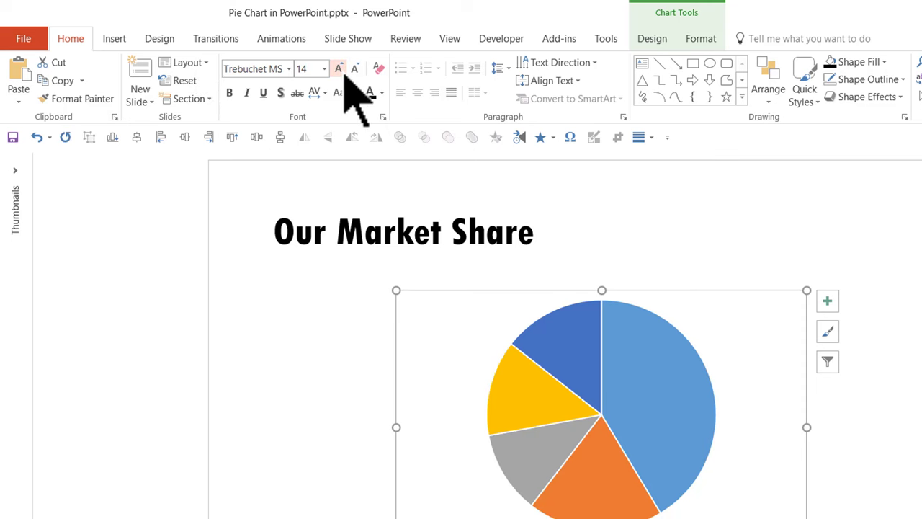
left_click(339, 70)
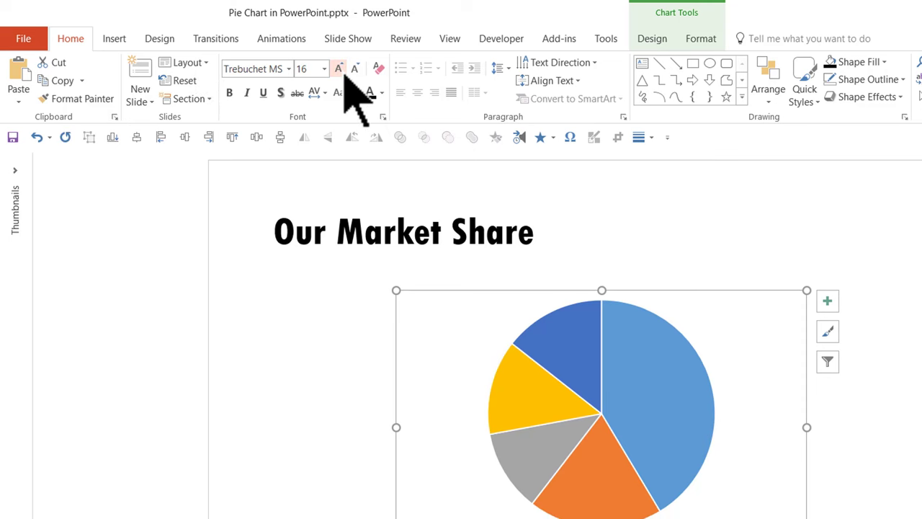
mouse_move(647, 368)
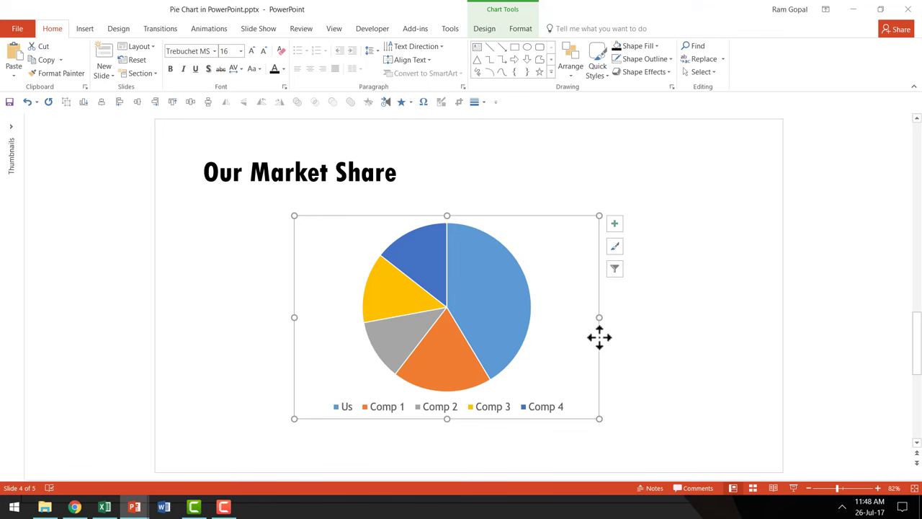
Turn on Data Labels in Chart Elements so the slices show 89, 41, 25, 29 and 31.
left_click(489, 249)
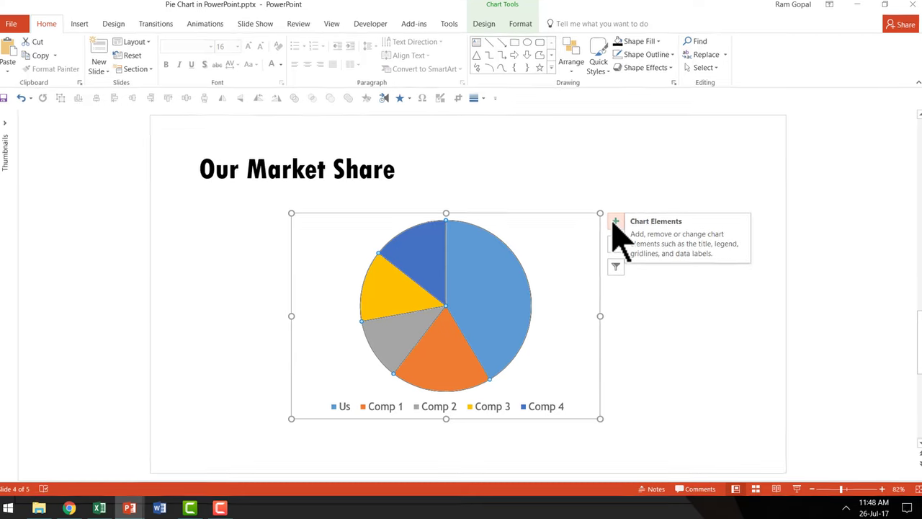
left_click(614, 224)
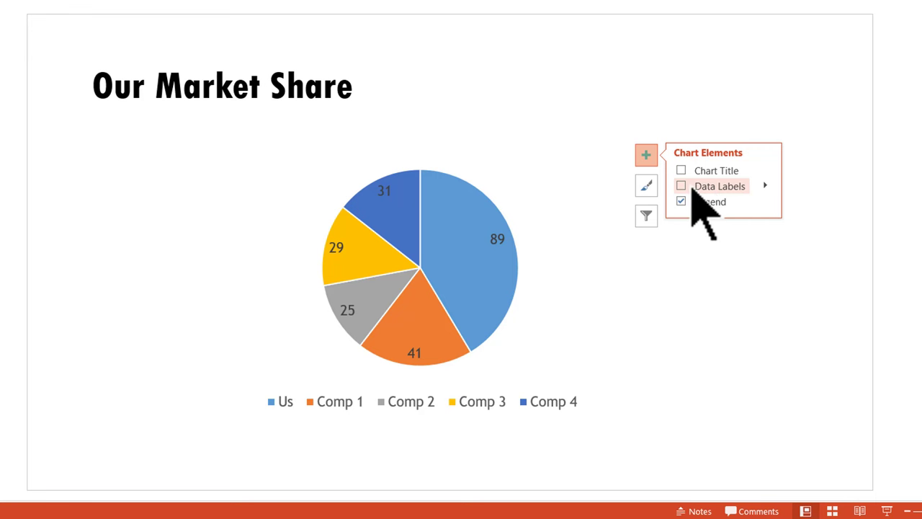
left_click(766, 185)
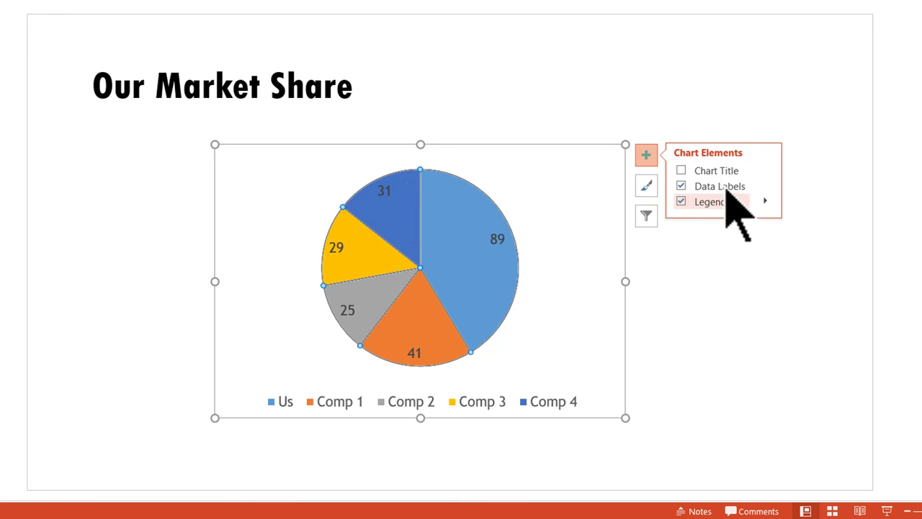
left_click(647, 155)
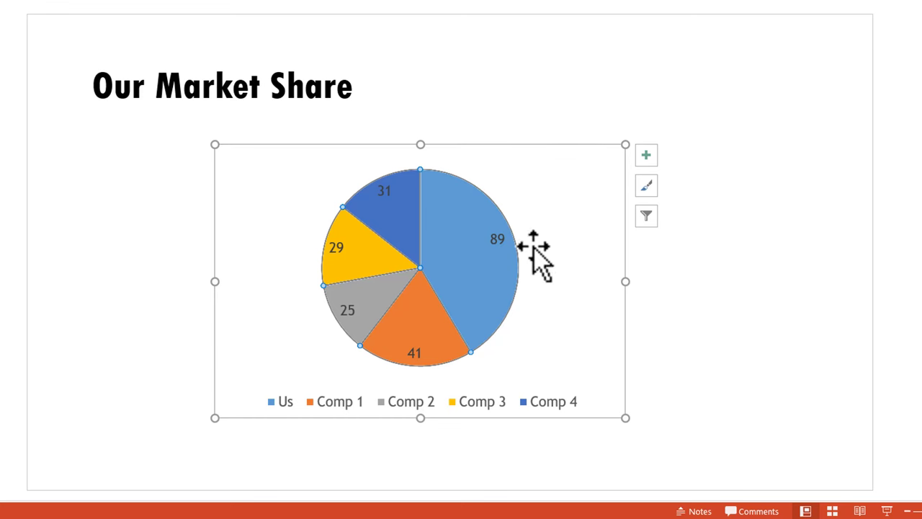
Set the font colour of the 31 label on the dark blue Comp 4 slice to white.
mouse_move(500, 282)
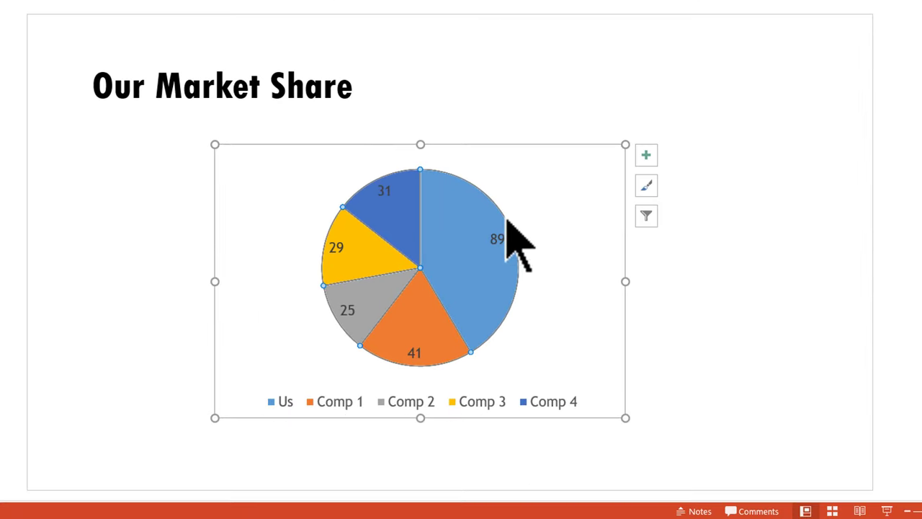
mouse_move(519, 241)
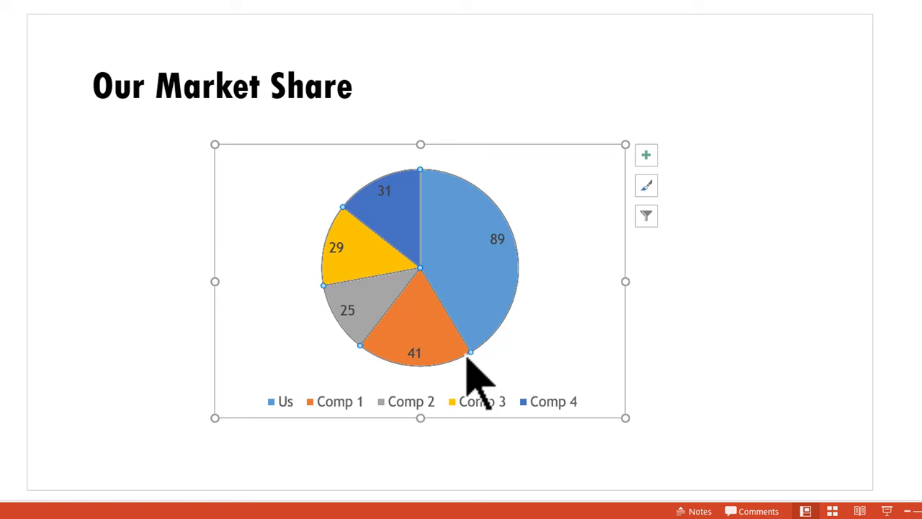
mouse_move(484, 243)
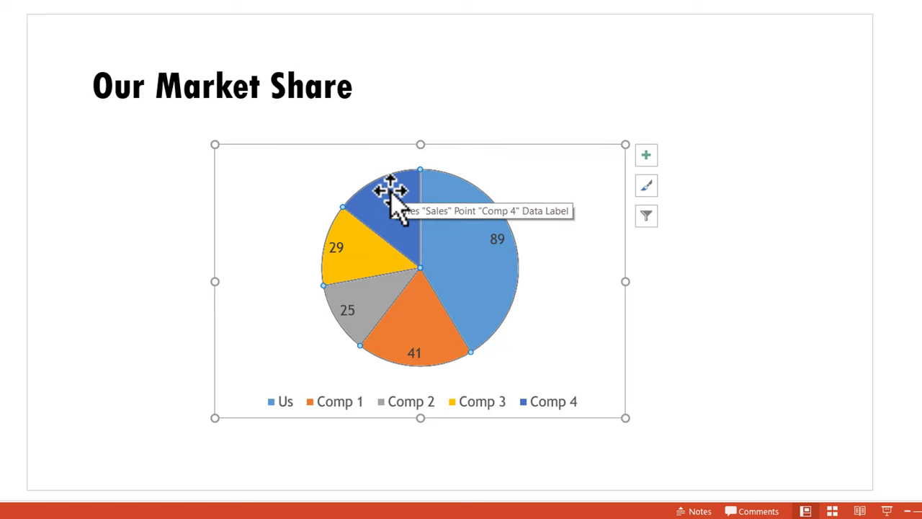
mouse_move(411, 225)
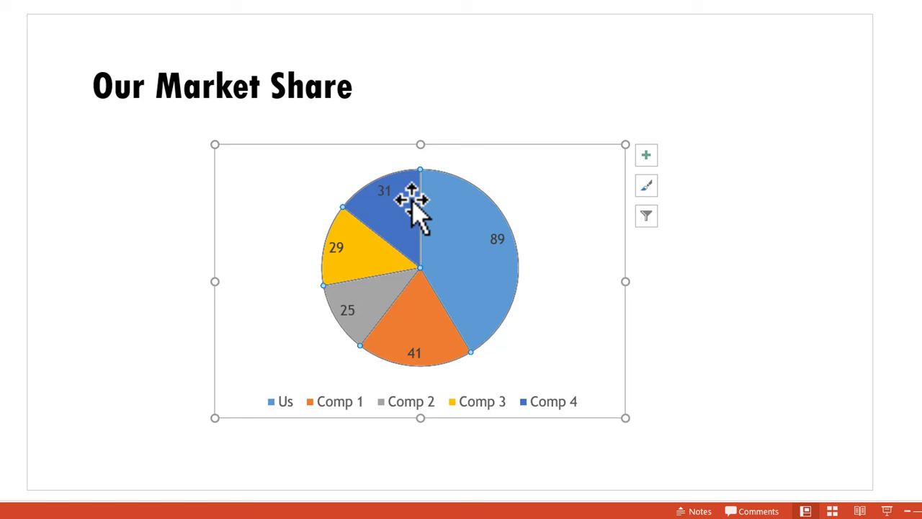
mouse_move(405, 203)
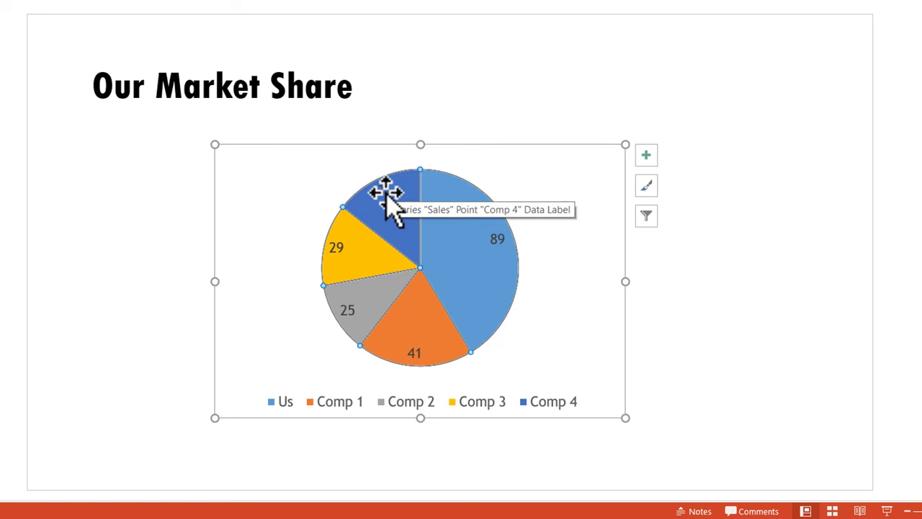
left_click(389, 190)
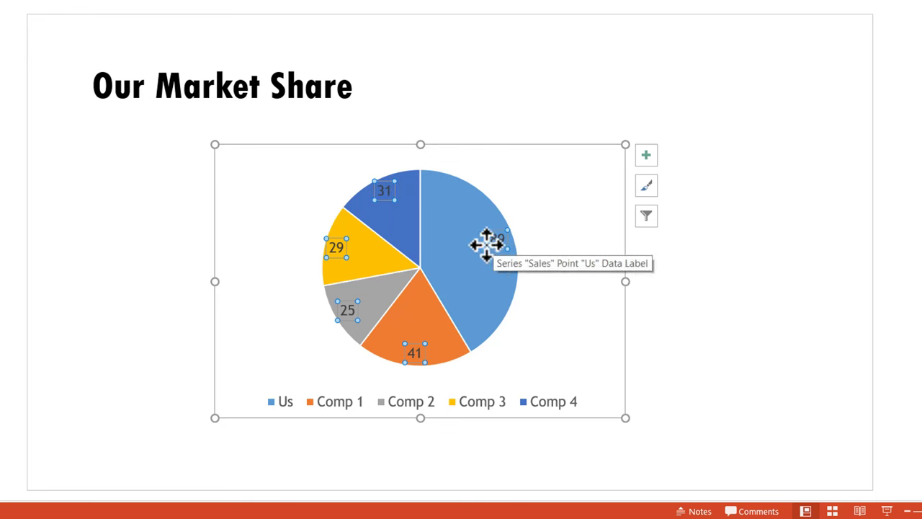
left_click(394, 188)
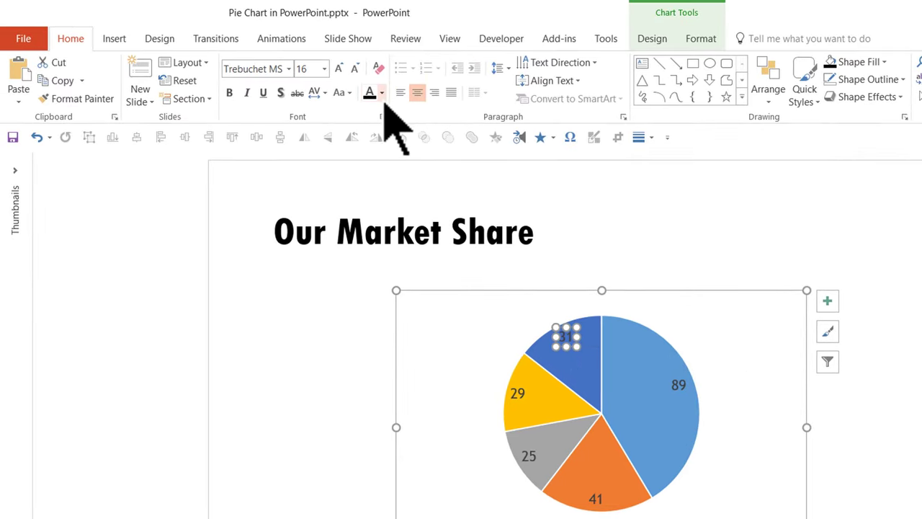
left_click(382, 93)
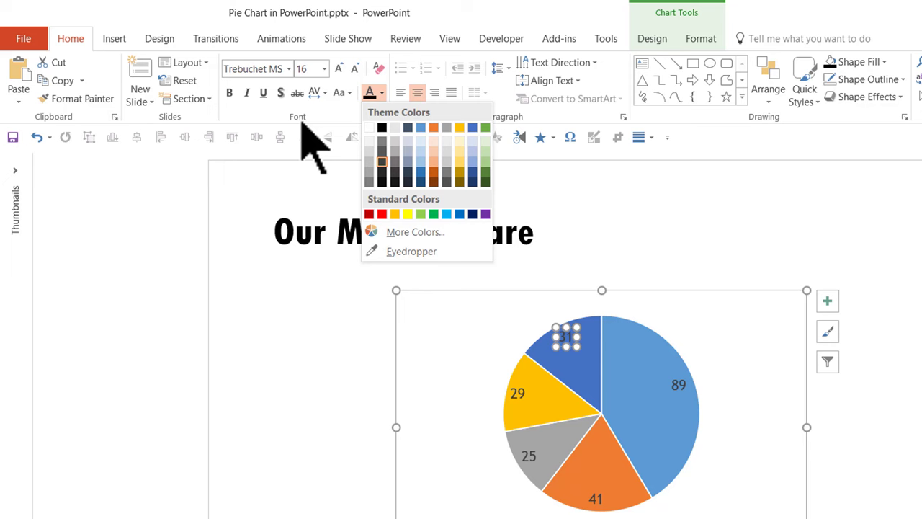
left_click(368, 129)
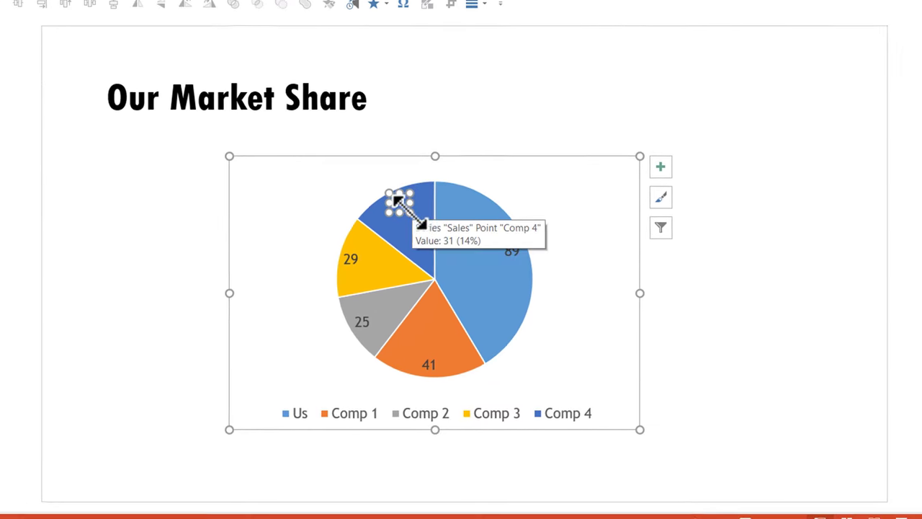
left_click(442, 175)
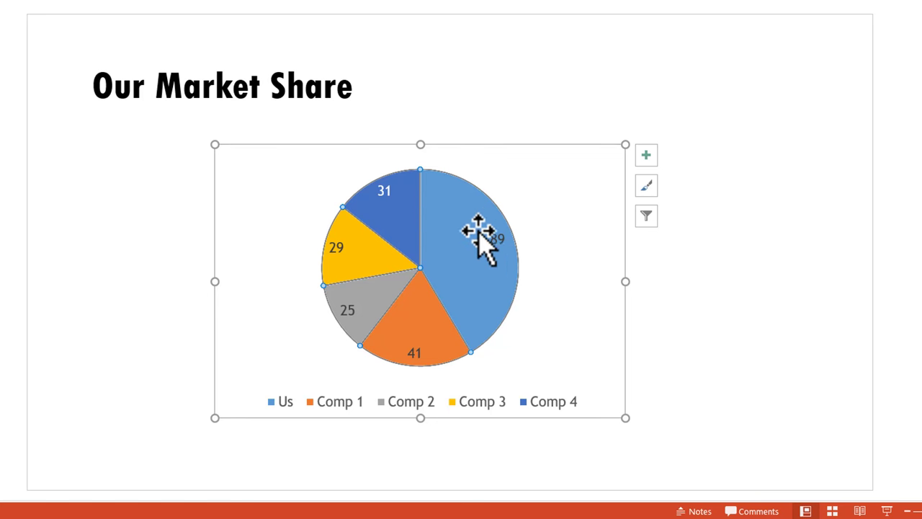
Fill the Us slice with black.
left_click(443, 188)
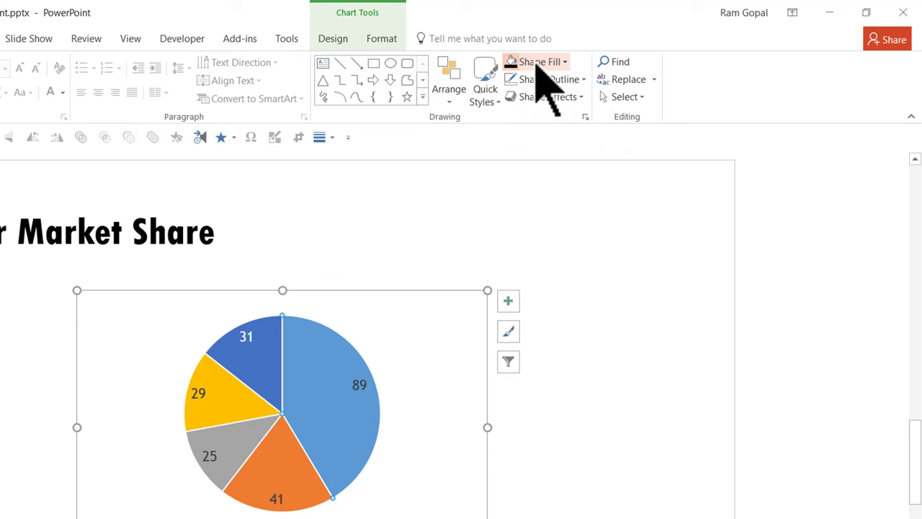
left_click(537, 69)
left_click(523, 97)
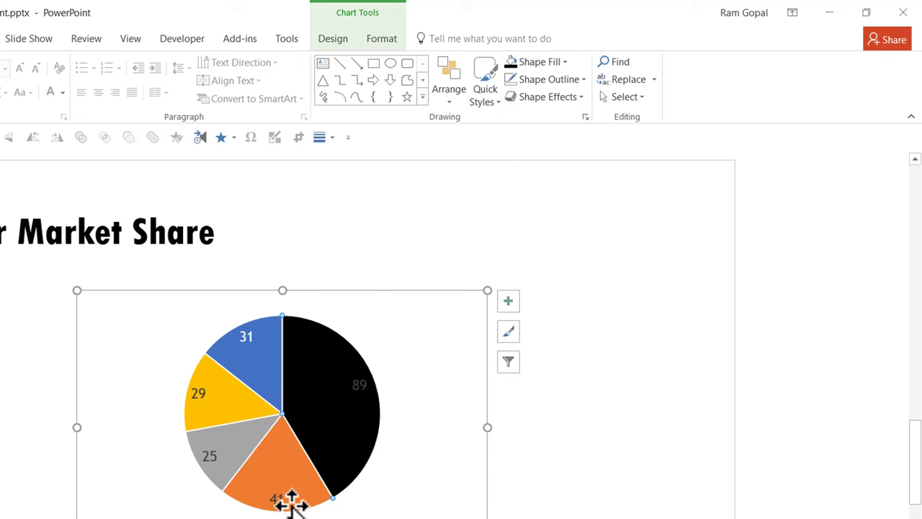
Make the 89 label on the Us slice white and check the result.
left_click(360, 389)
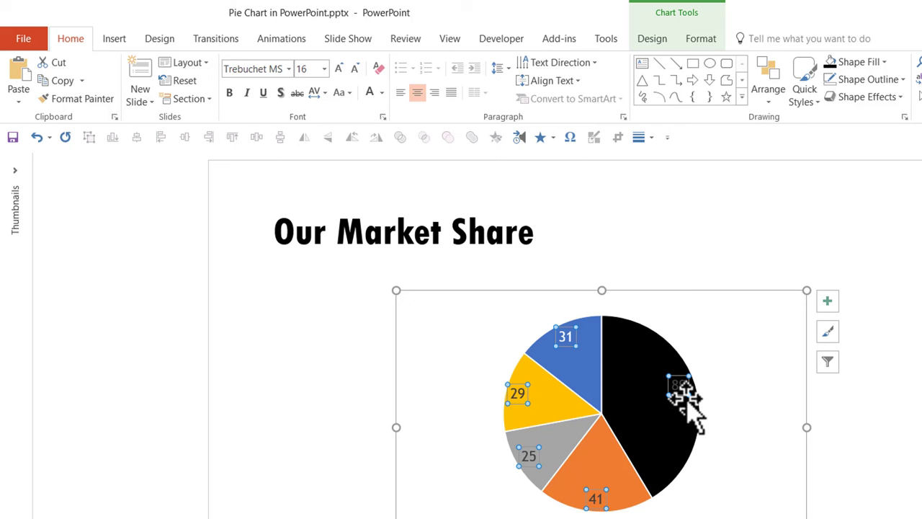
left_click(681, 392)
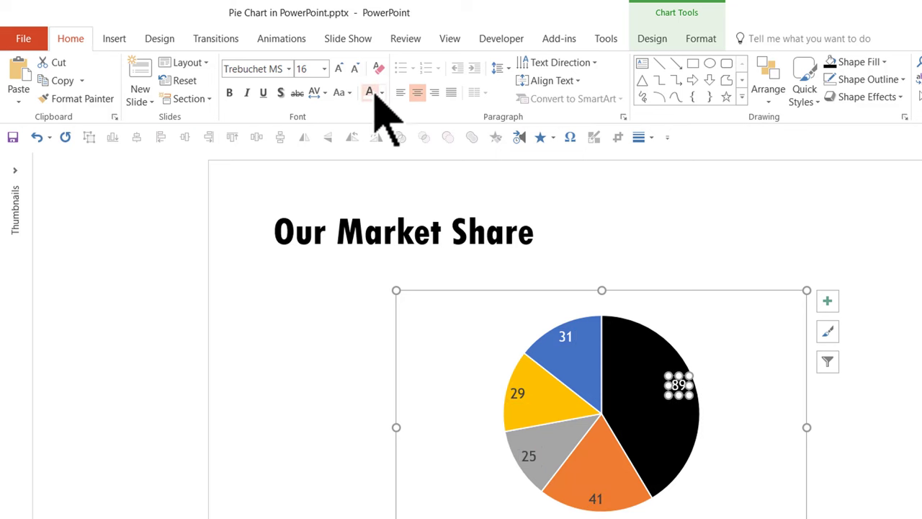
left_click(860, 442)
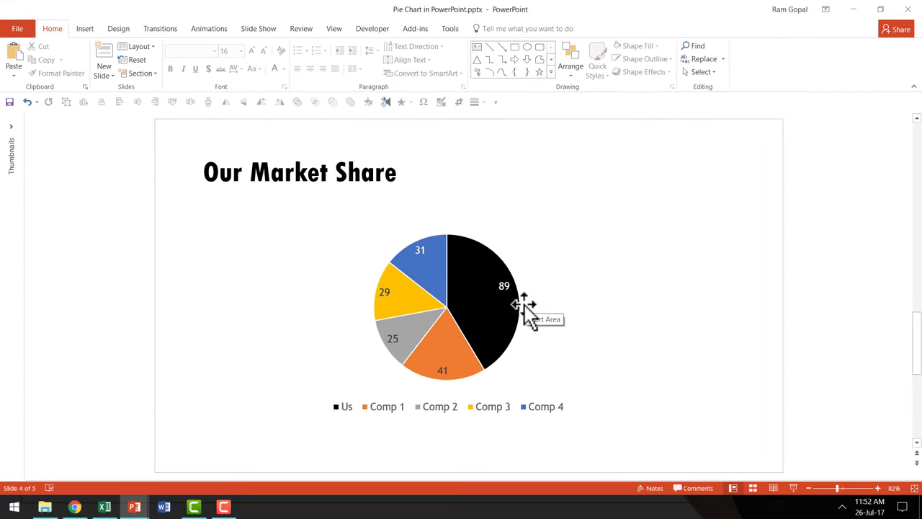
left_click(568, 320)
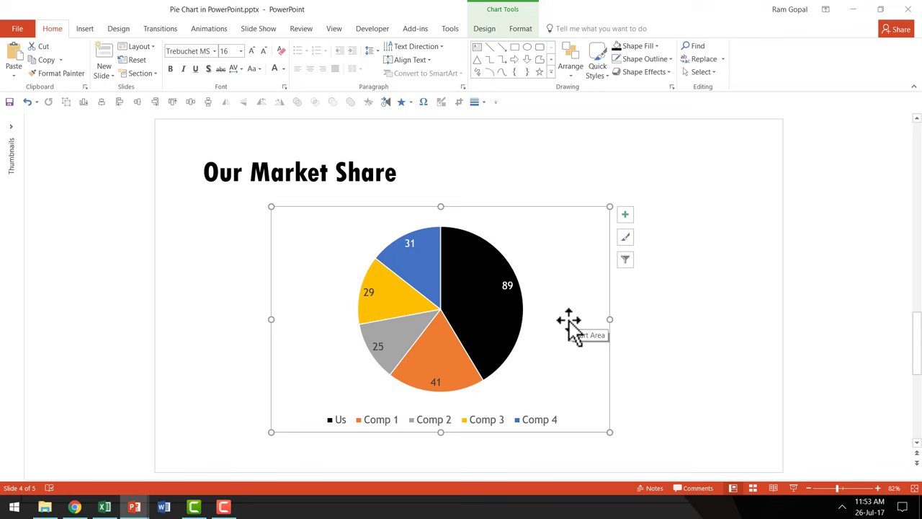
mouse_move(475, 301)
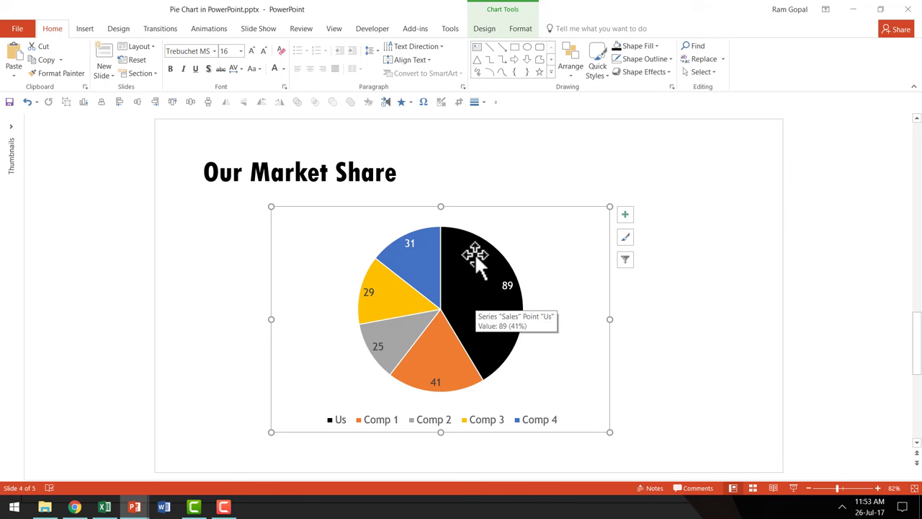
mouse_move(486, 336)
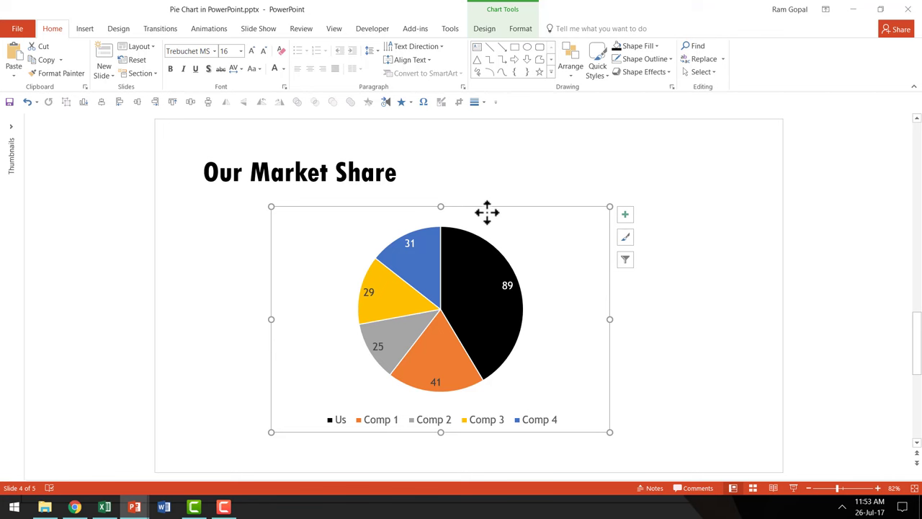
Switch the chart type to Doughnut through Change Chart Type on the Design tab.
left_click(483, 29)
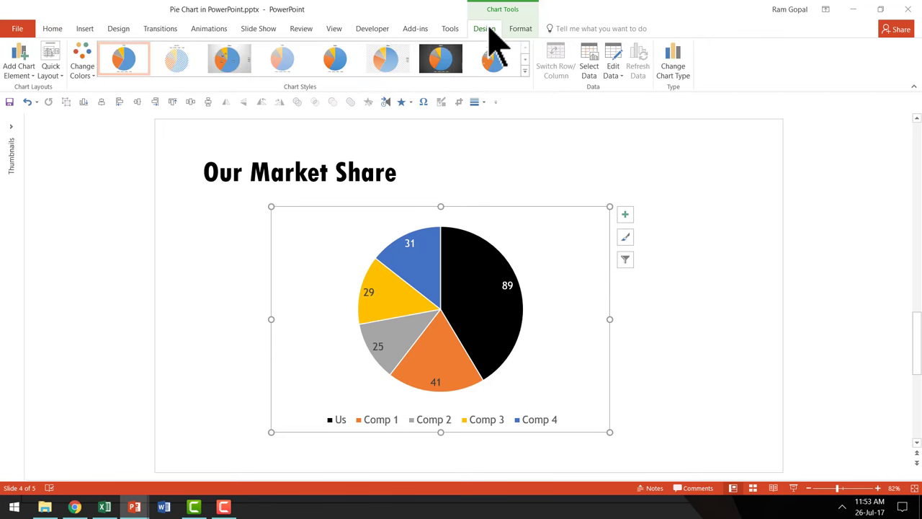
left_click(680, 74)
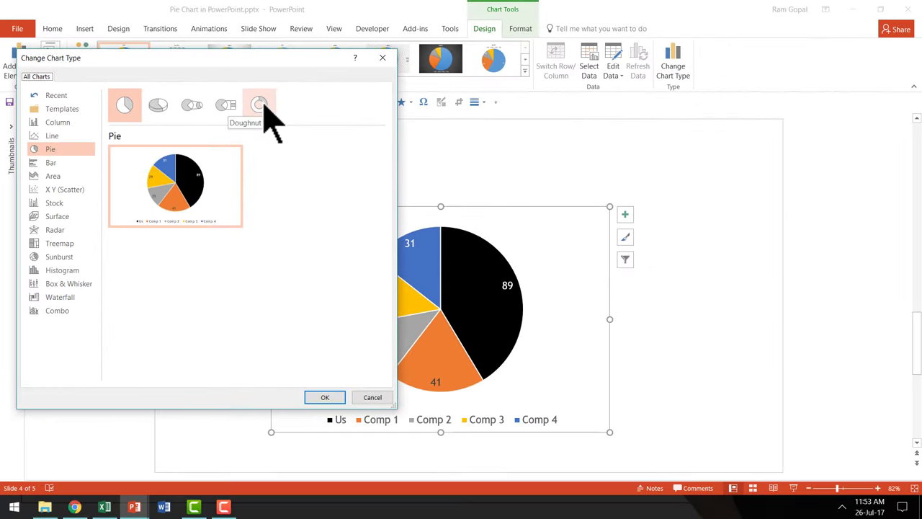
left_click(522, 208)
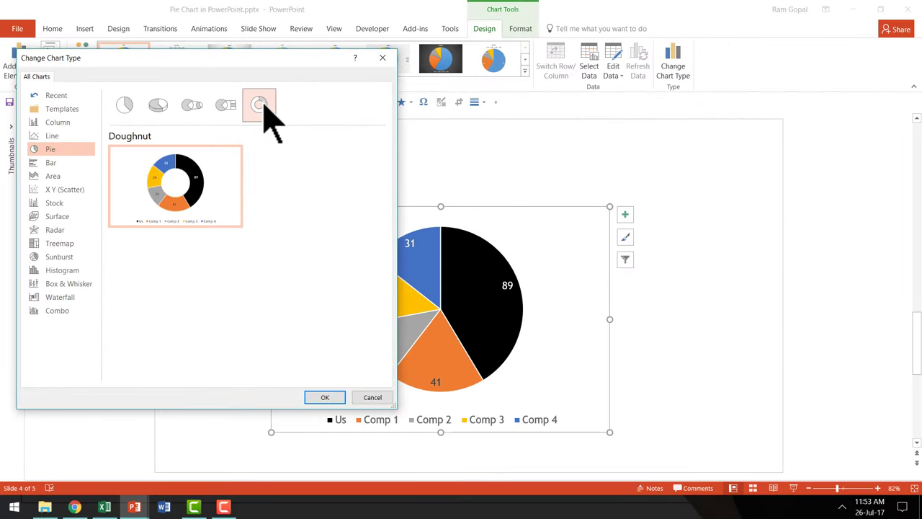
left_click(328, 398)
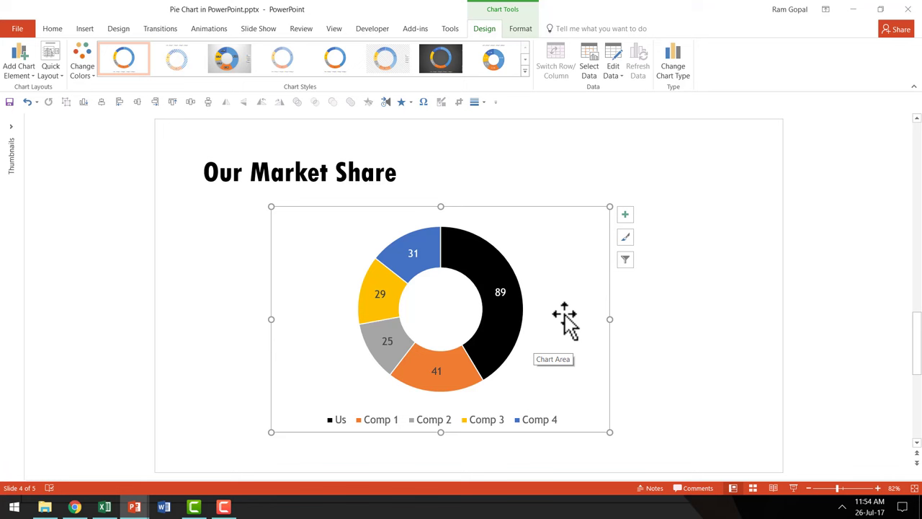
left_click(666, 353)
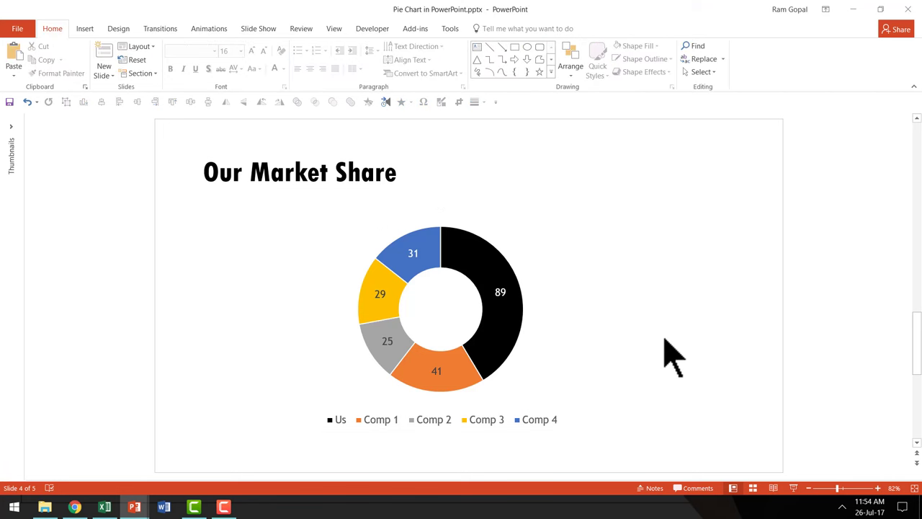